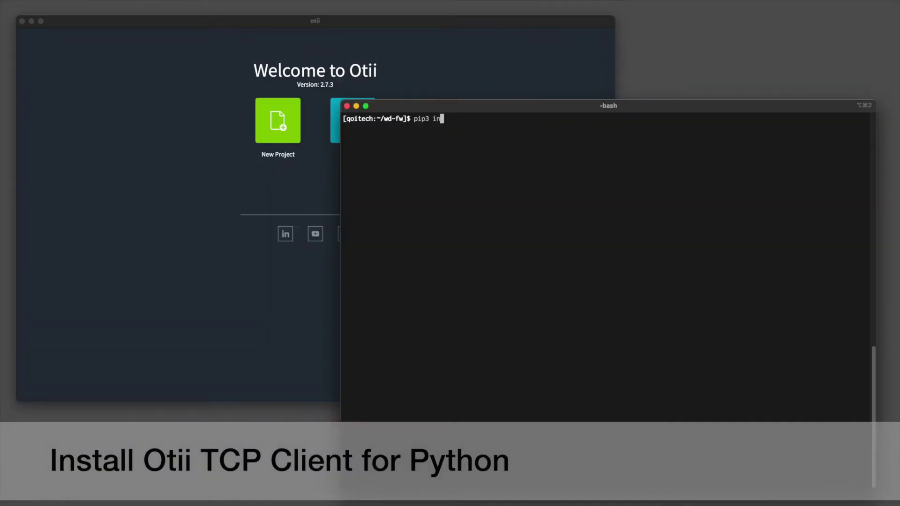
Step: Install otii-tcp-client with pip3, then create and enter a tests folder
type("all otii-tcp-client")
key("Return")
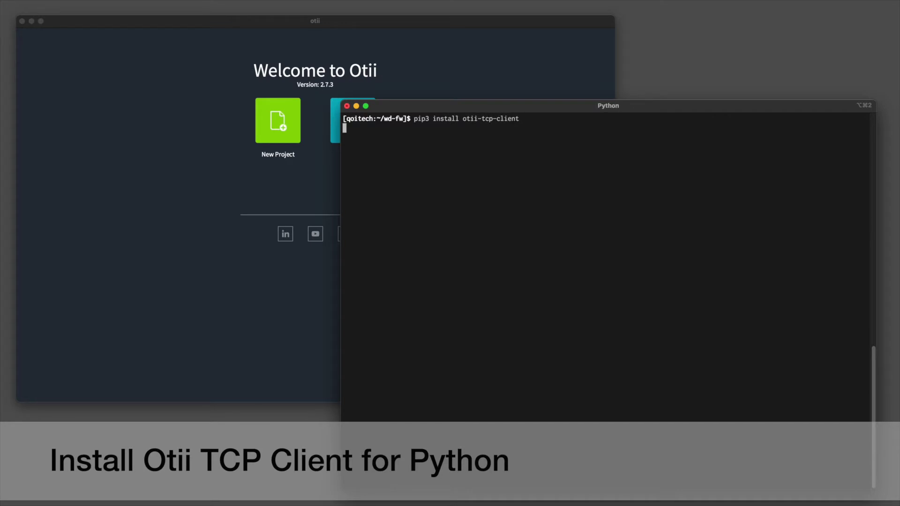
type("mkdir tests")
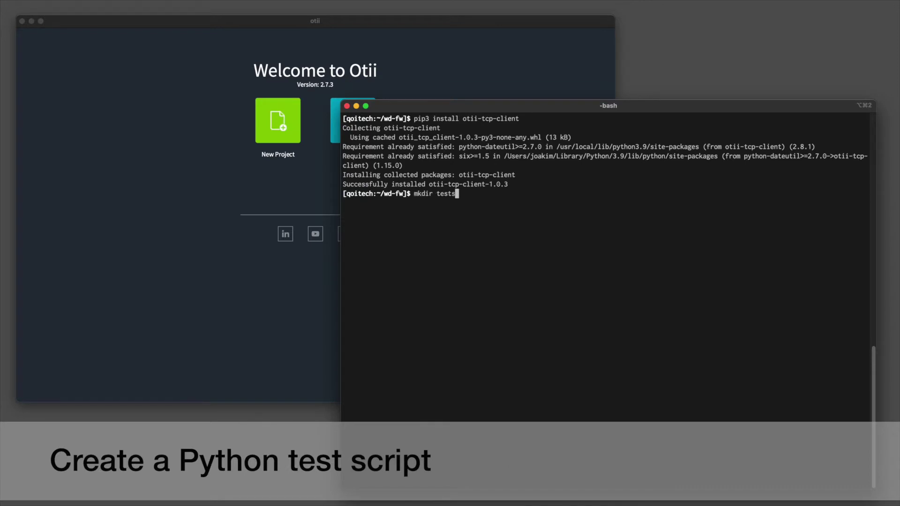
key("Return")
type("cd tests")
key("Return")
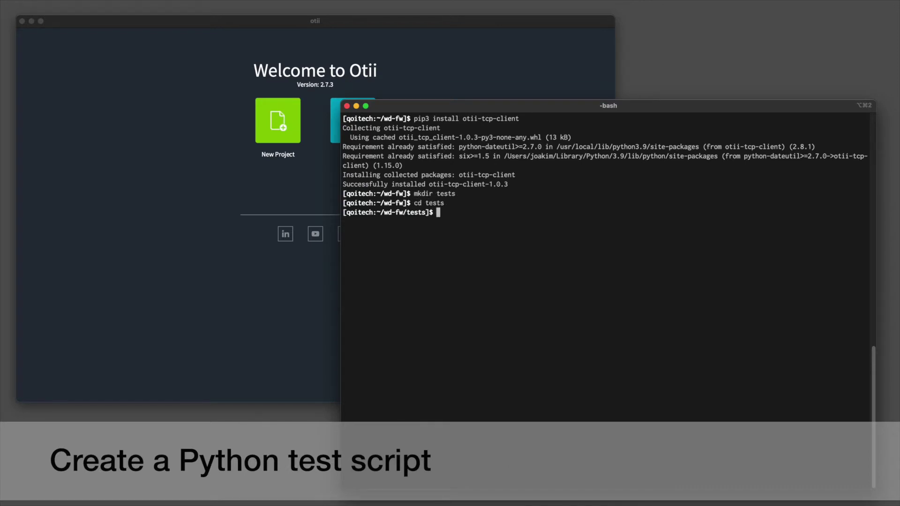
Step: Add arc.set_exp_voltage(3.3) and arc.set_max_current setup lines to the test script in vim
type("vim tests.")
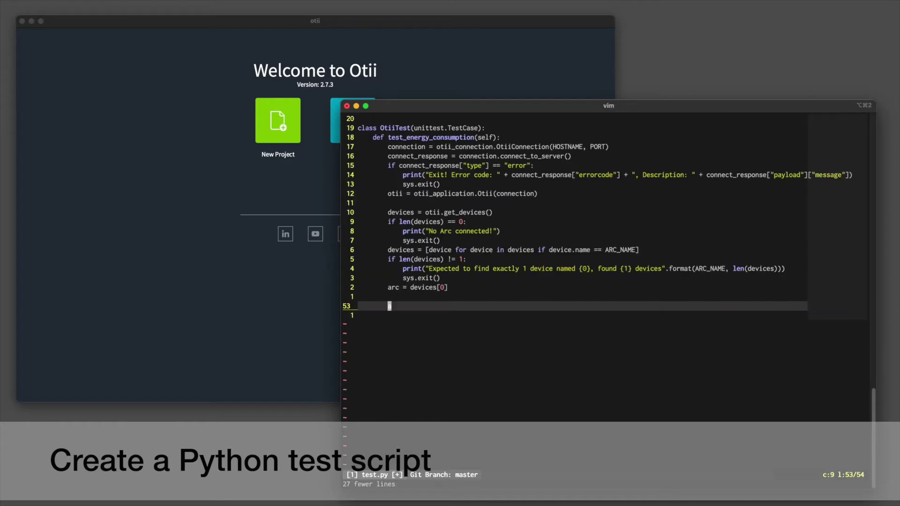
type("arc.se")
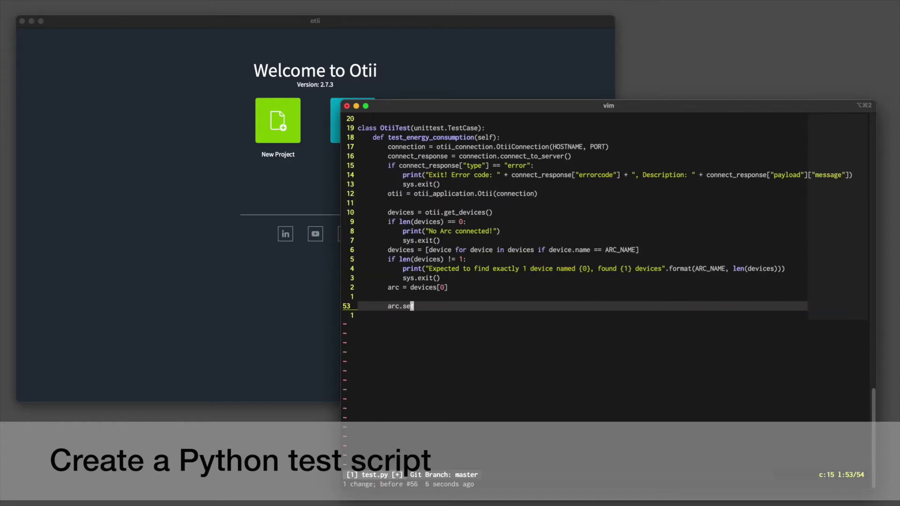
type("t_exp_voltage(3.3)")
key("Return")
type("arc")
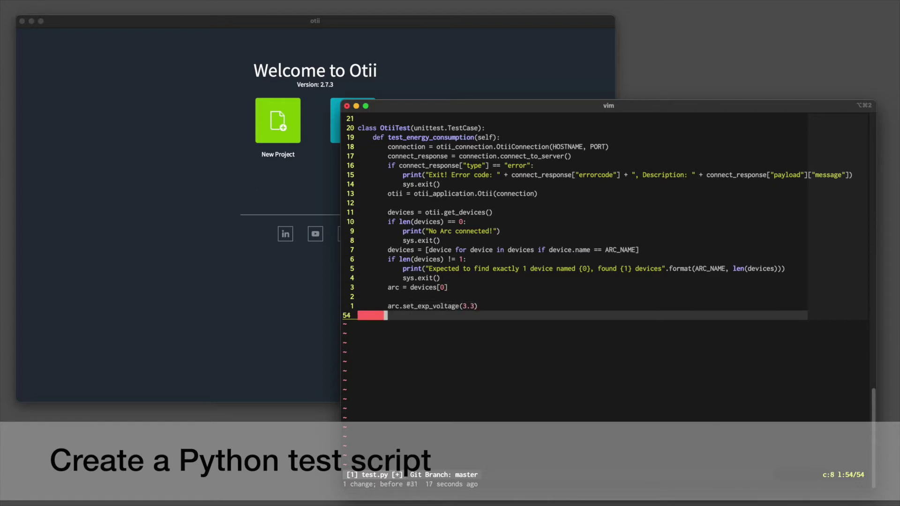
type(".set_max_cur")
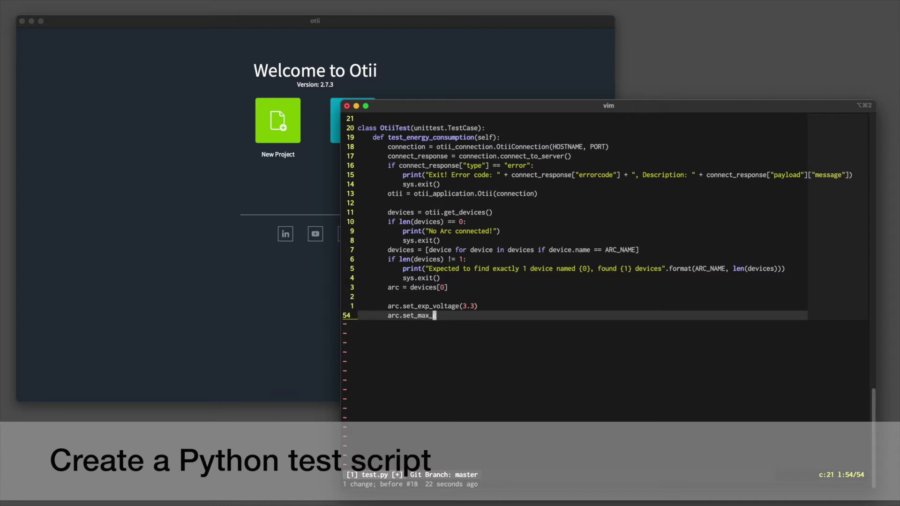
type("rent(0")
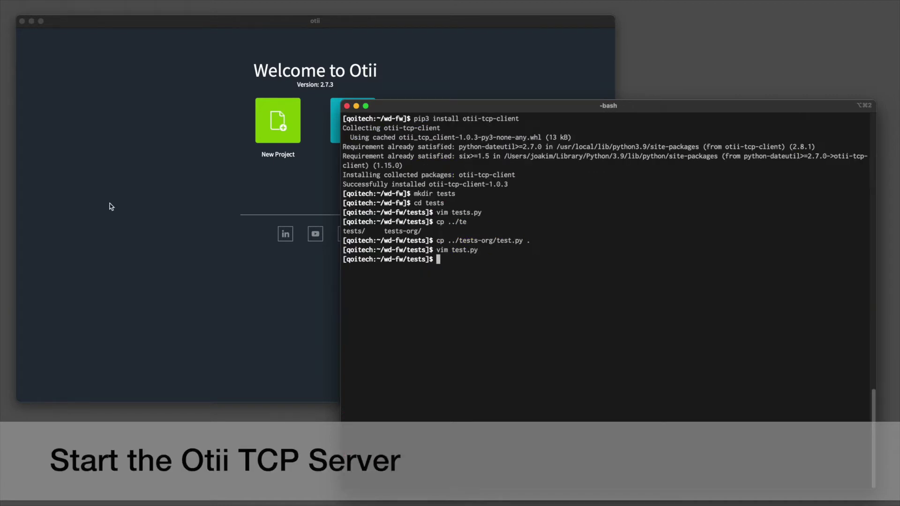
Step: Start Otii's TCP server from Settings > Server and confirm with OK
left_click(111, 207)
key("super+comma")
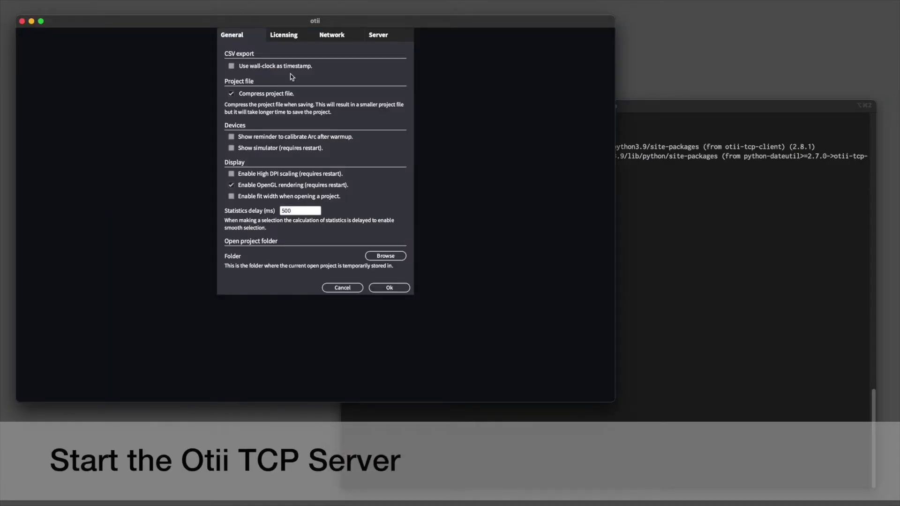
left_click(379, 36)
left_click(385, 69)
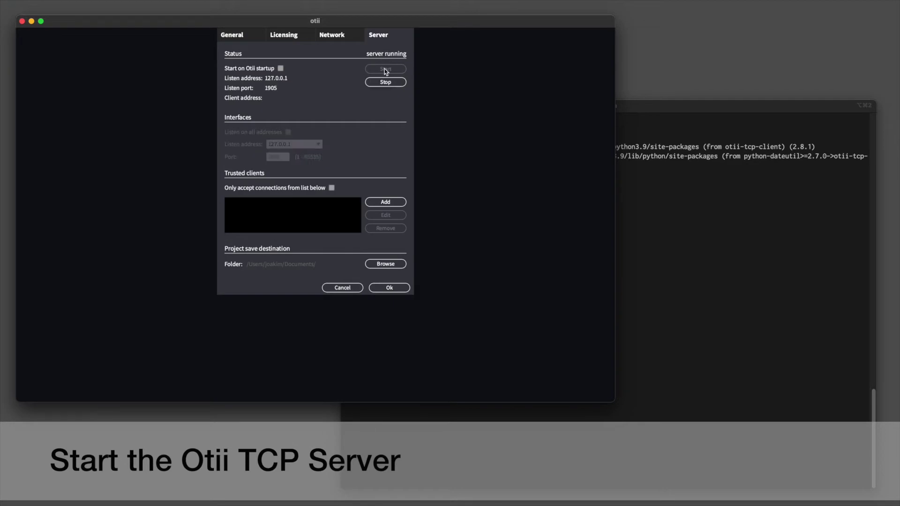
left_click(389, 287)
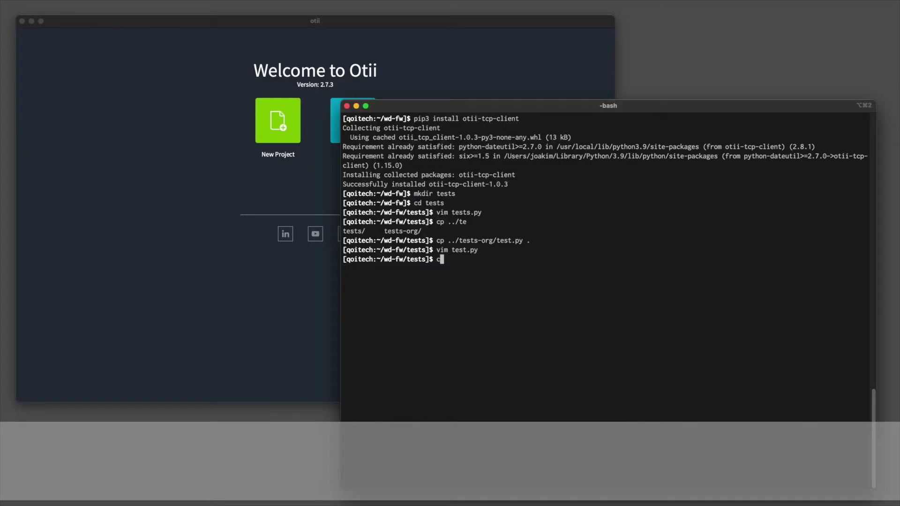
Step: Return to the wd-fw folder and enter the ./tests/test.py command
type("cd ..")
key("Return")
type("./tests/test.py")
Step: Run ./tests/test.py, which flashes the firmware and passes 1 test in 77.379 s
key("Return")
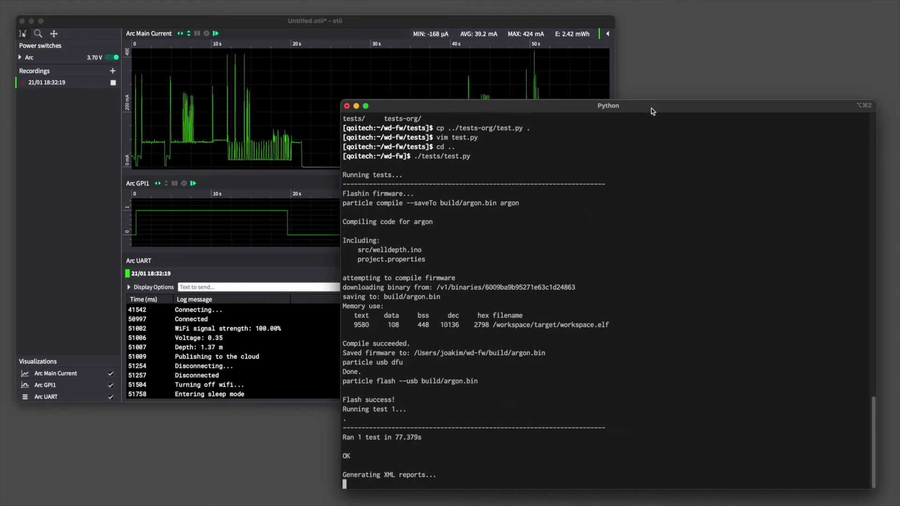
Step: Comment out #define ULTRA_LOW in src/welldepth.ino with vim, save and quit
type("vim")
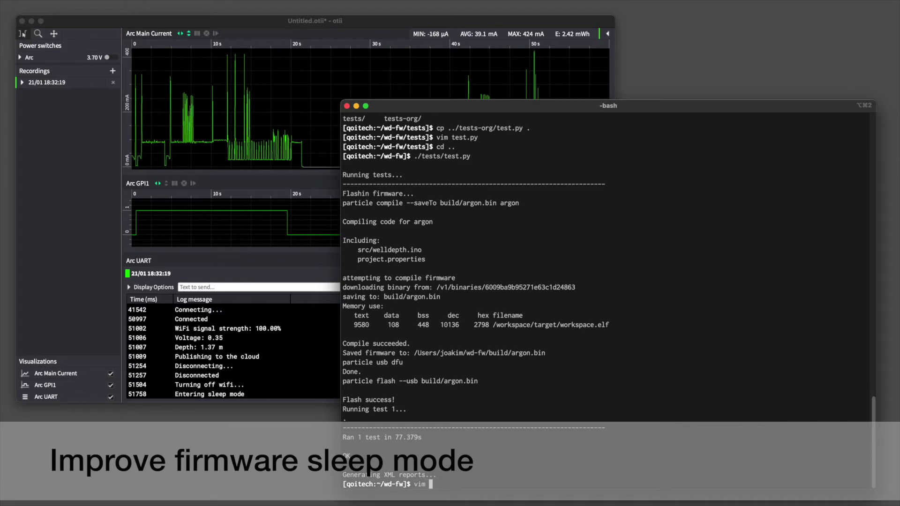
type(" src/")
key("Tab")
key("Return")
type("i//")
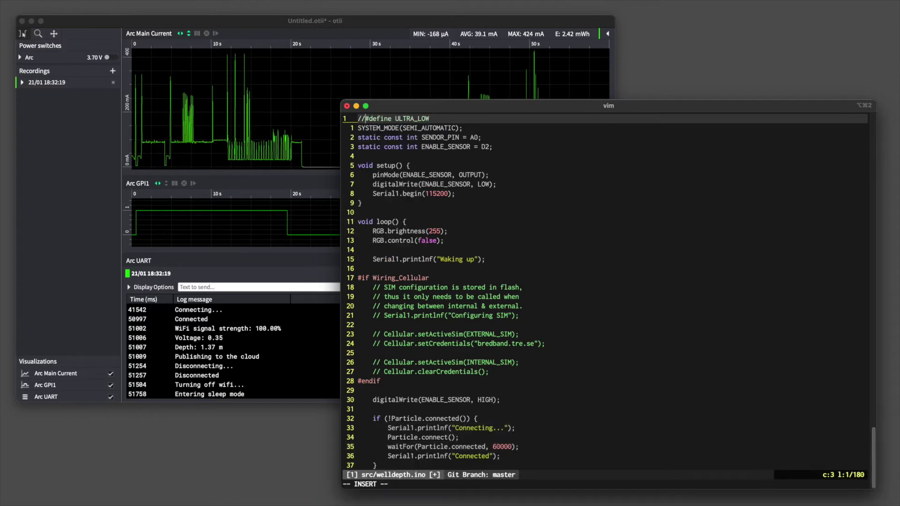
key("Escape")
type(":w")
key("Return")
type(":q")
key("Return")
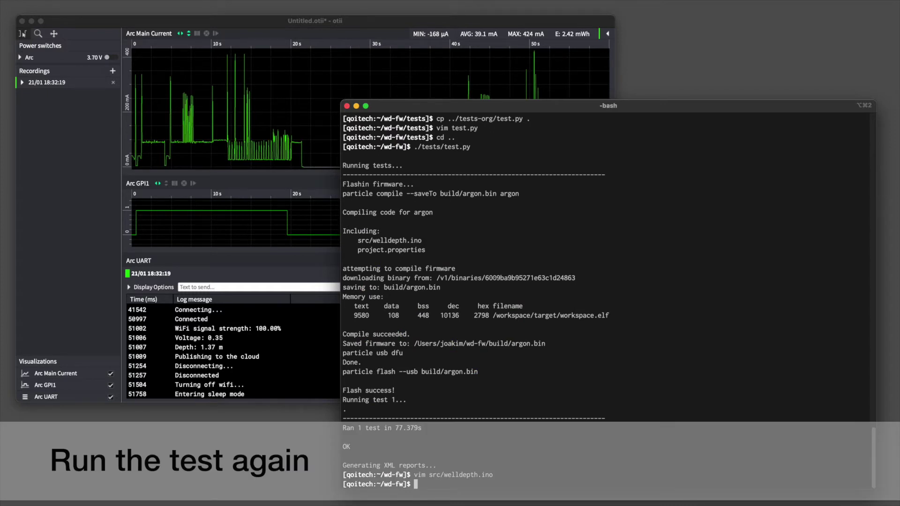
Step: Rerun ./tests/test.py and compare both recordings' statistics over the 26.4–38.2 s range in Otii
type("./tests/test.py")
key("Return")
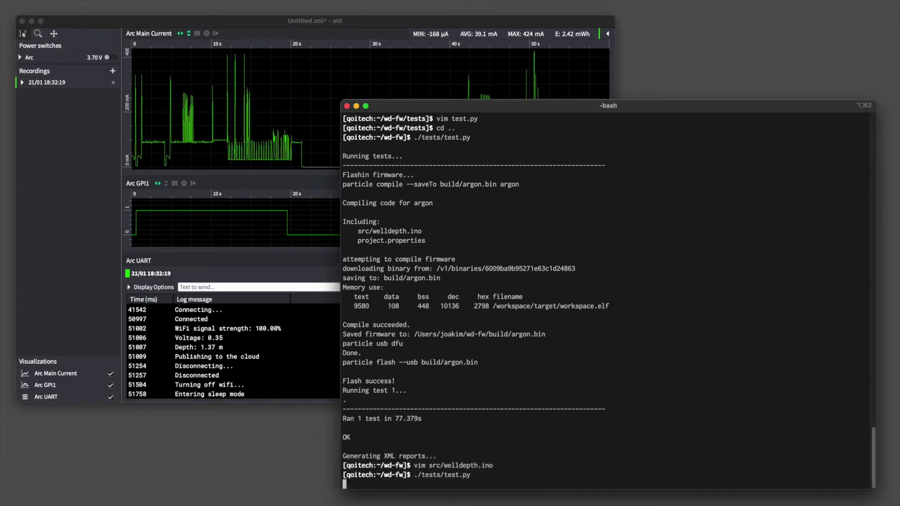
left_click(522, 24)
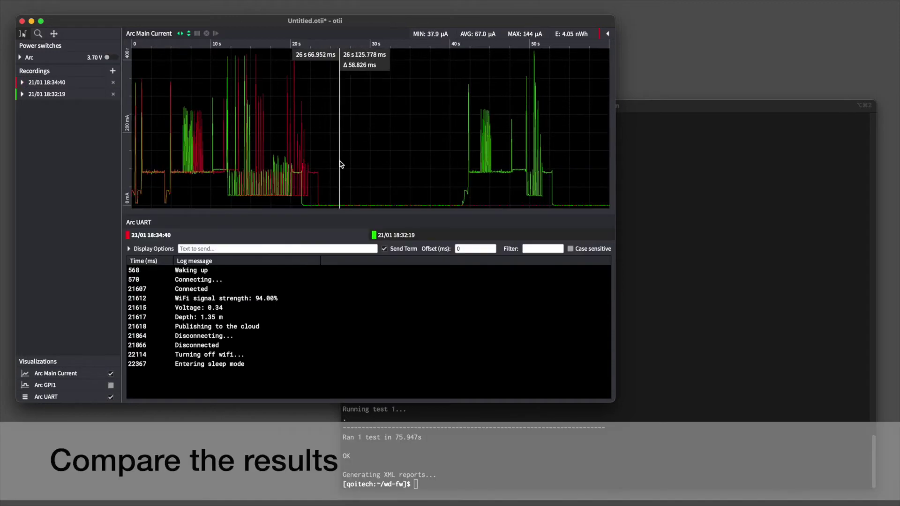
left_click_drag(342, 156, 436, 161)
left_click(608, 34)
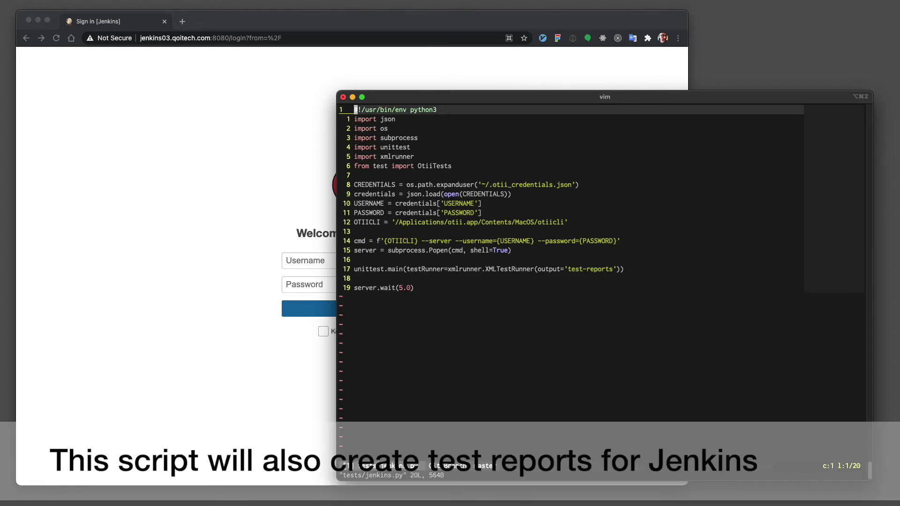
Step: Read down tests/jenkins.py to the XMLTestRunner call and server.wait(5.0)
key("j")
key("j")
key("j")
key("j")
key("j")
key("j")
key("j")
key("j")
key("j")
key("j")
key("j")
key("j")
key("j")
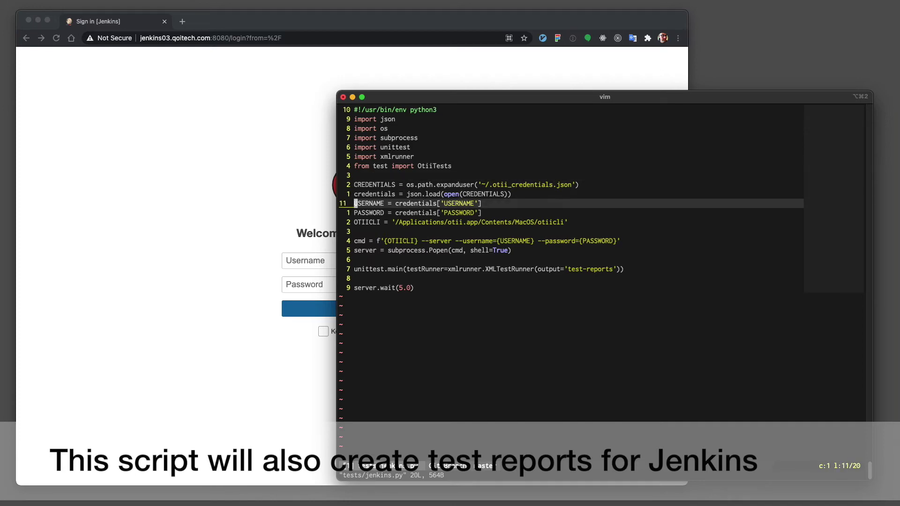
key("j")
key("j")
key("j")
key("j")
key("j")
key("j")
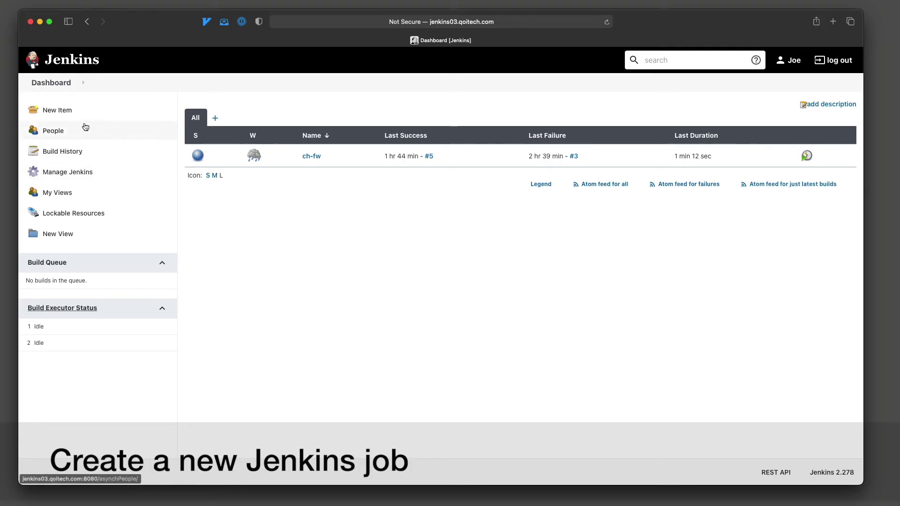
Step: Create a Freestyle Jenkins job named wd-fw with discarding of old builds enabled
left_click(57, 110)
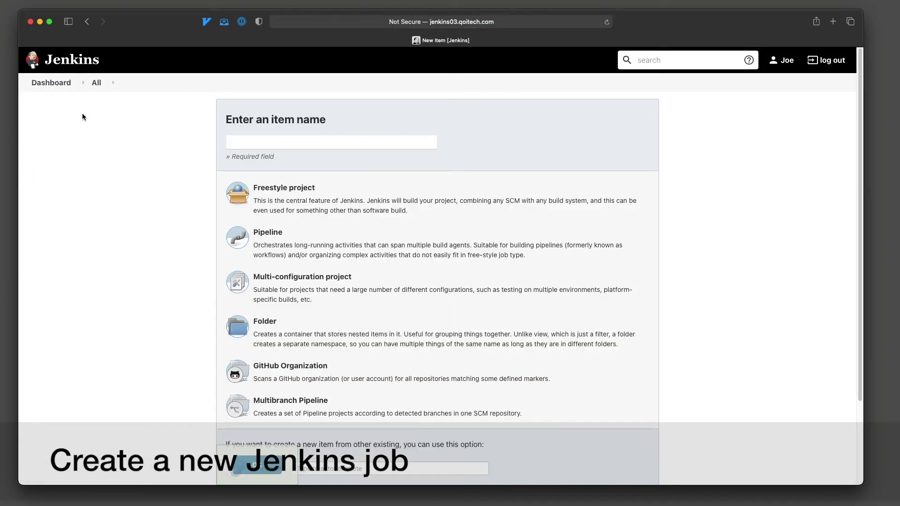
left_click(246, 140)
type("wd-fw")
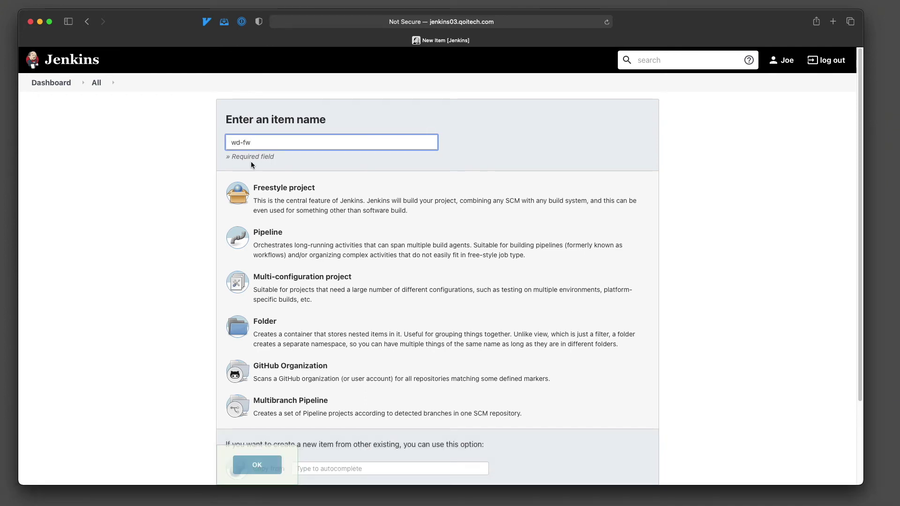
left_click(265, 191)
left_click(244, 462)
left_click(246, 212)
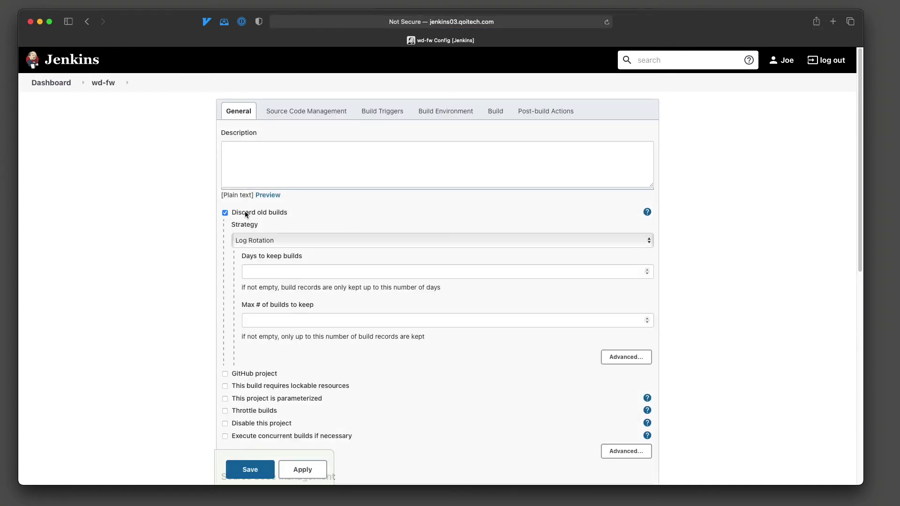
scroll(256, 263, "down", 3)
scroll(256, 262, "down", 2)
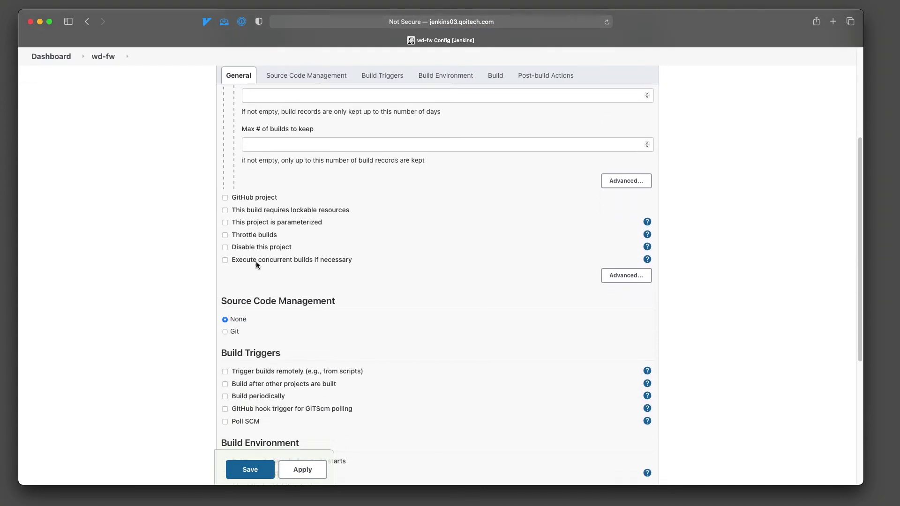
left_click(225, 327)
left_click(251, 375)
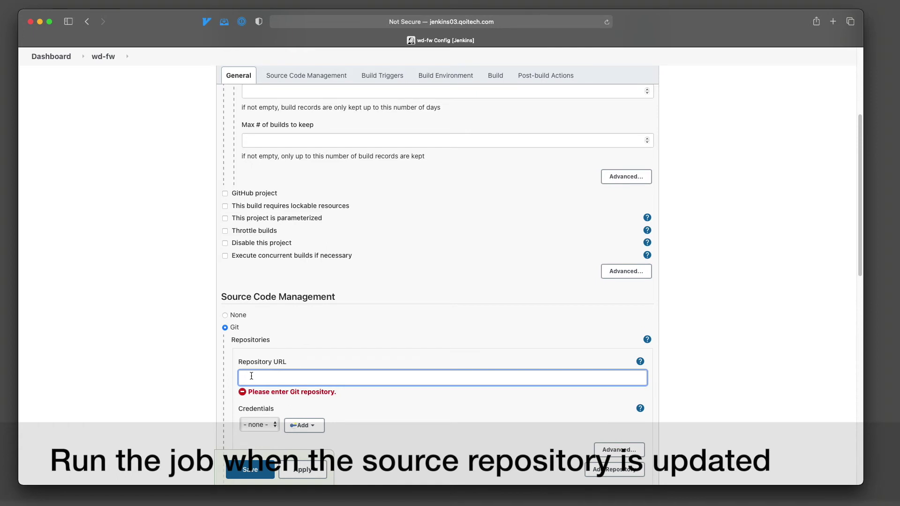
key("super+v")
Step: Enable Poll SCM with the schedule H/30 * * * *
scroll(251, 376, "down", 7)
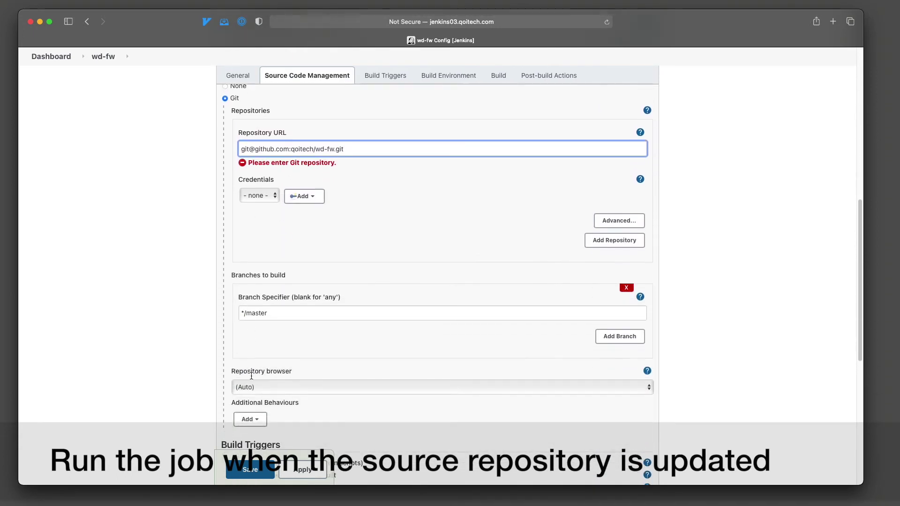
scroll(252, 376, "down", 5)
left_click(224, 306)
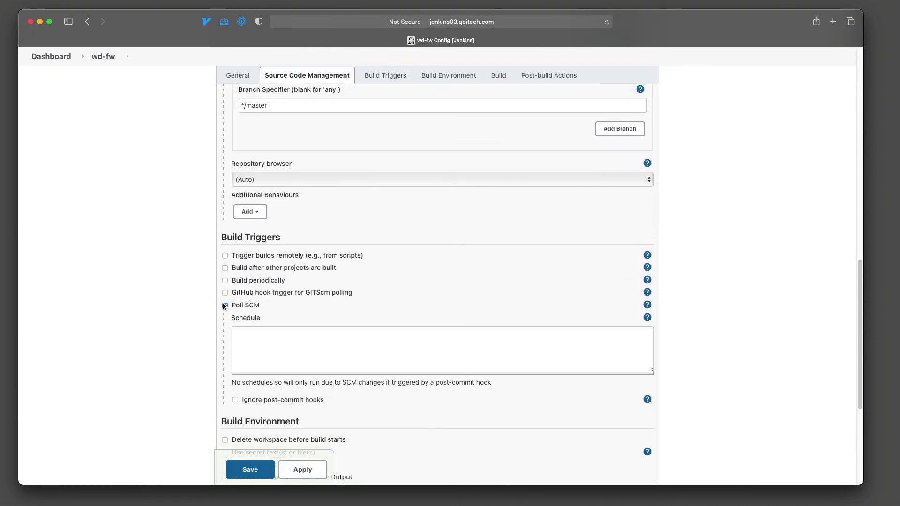
key("Tab")
type("H/30 * * * *")
scroll(213, 348, "down", 5)
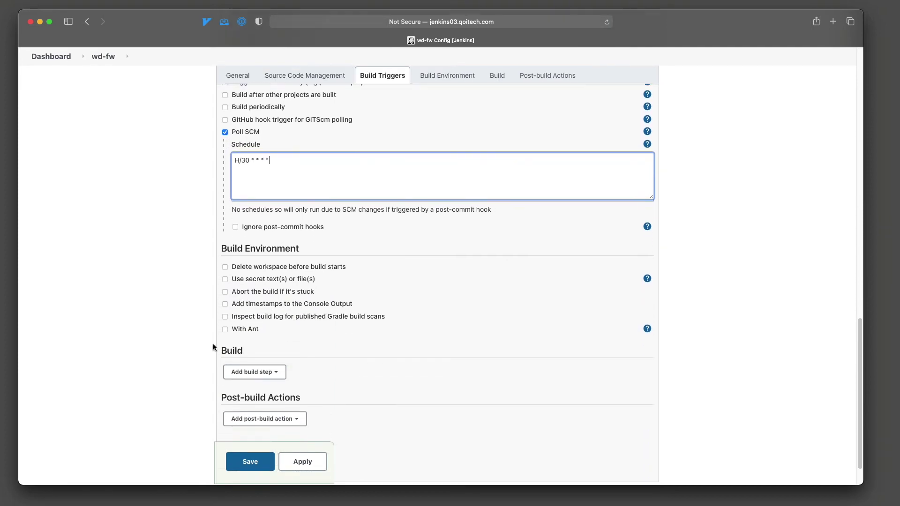
Step: Add an Execute shell build step running ./tests/jenkins.py
left_click(256, 329)
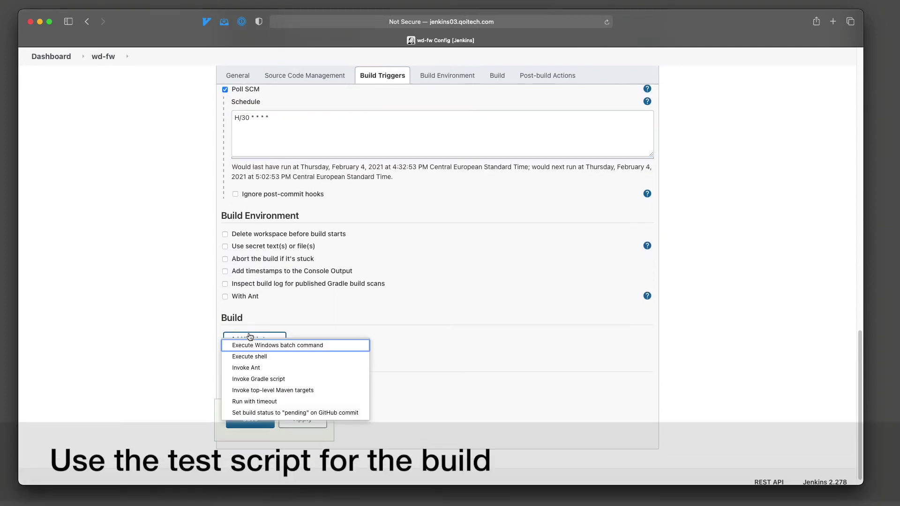
left_click(253, 355)
left_click(254, 372)
type("./tests/jenkins.py")
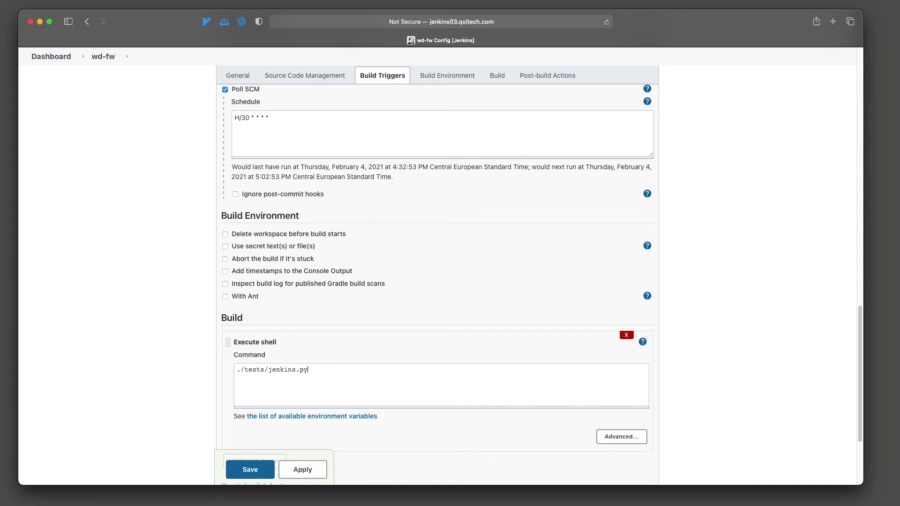
Step: Add a Publish JUnit test result report action for test-reports/*.xml and save the job
scroll(230, 394, "down", 5)
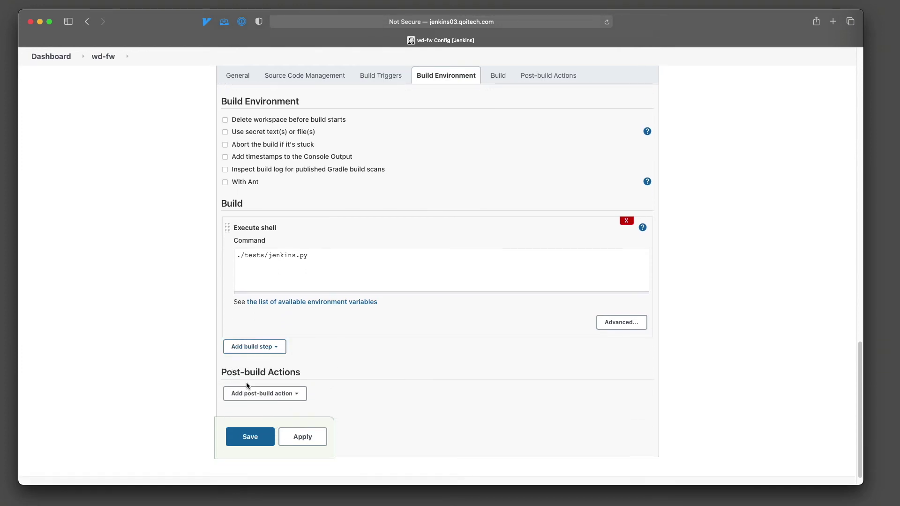
left_click(251, 395)
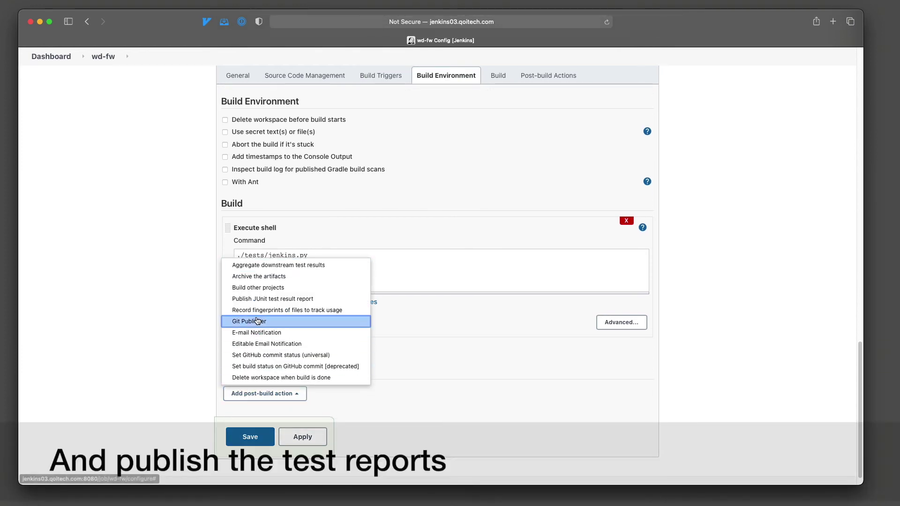
left_click(258, 298)
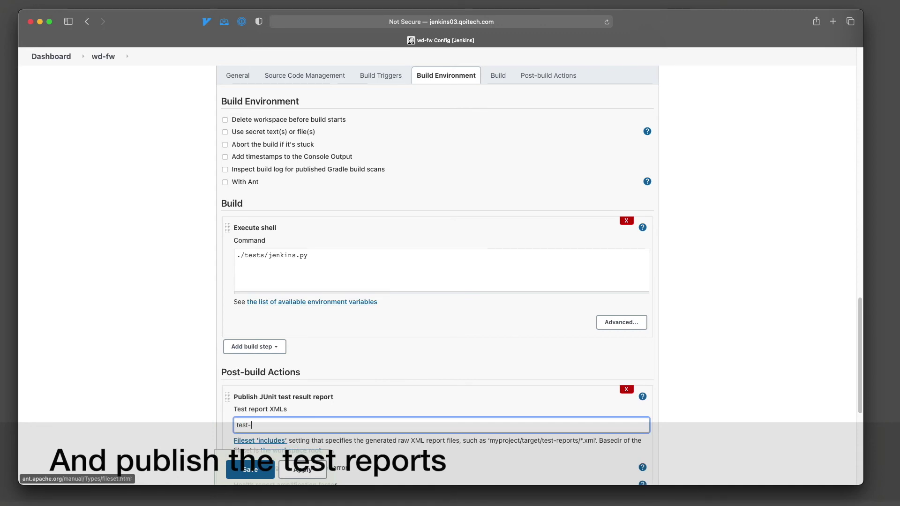
type("test-reports/*")
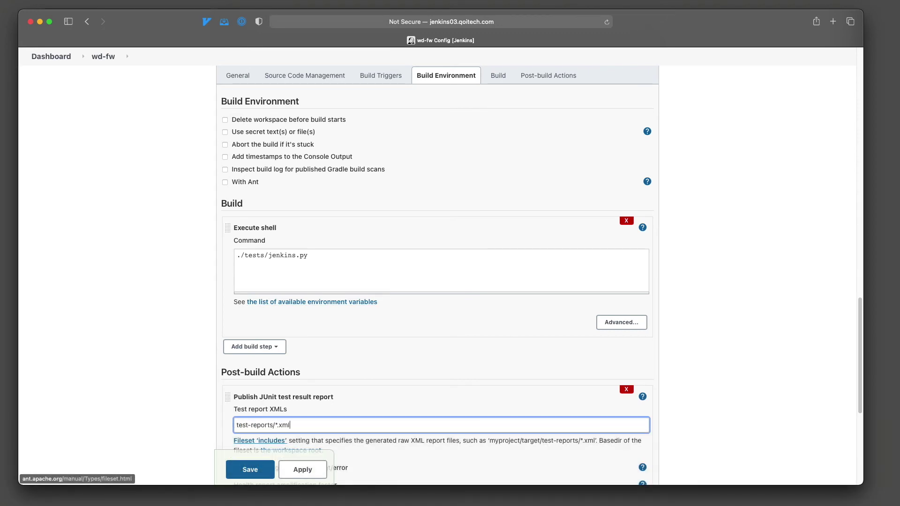
type(".xml")
left_click(250, 469)
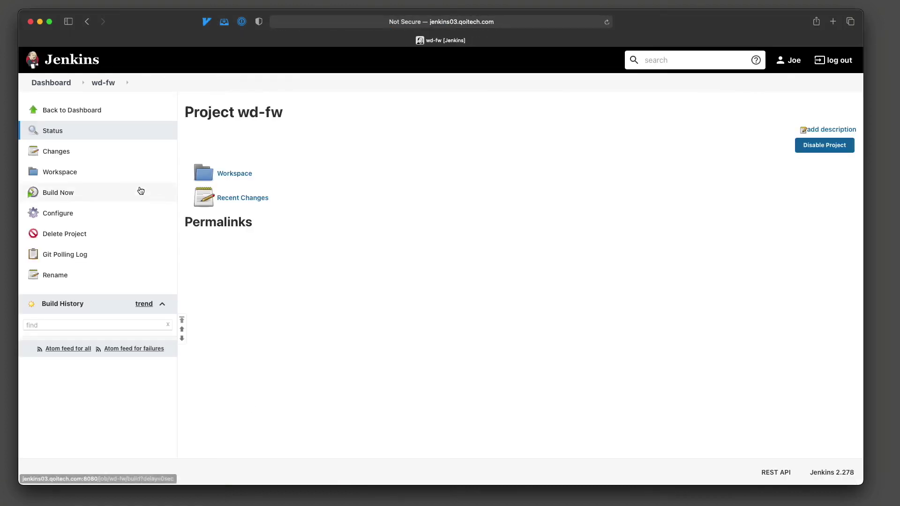
Step: Build wd-fw and view the console output of build #1
left_click(56, 197)
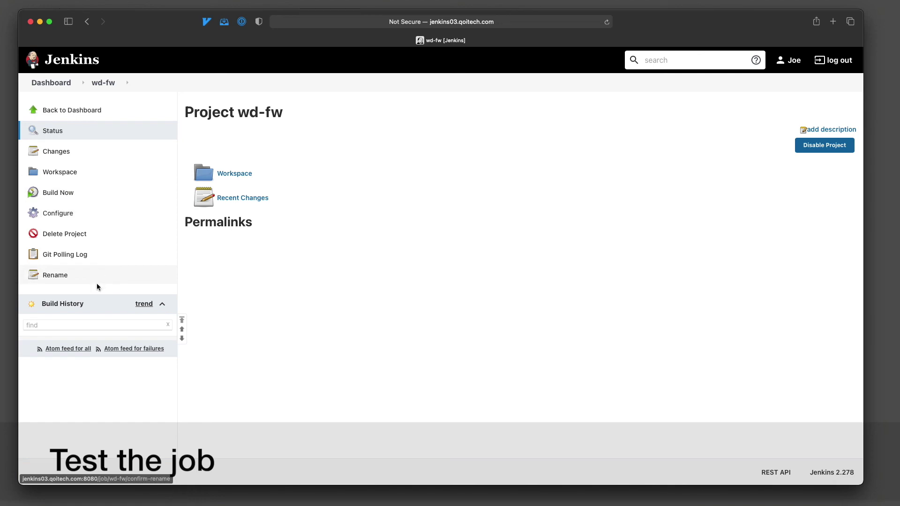
left_click(90, 352)
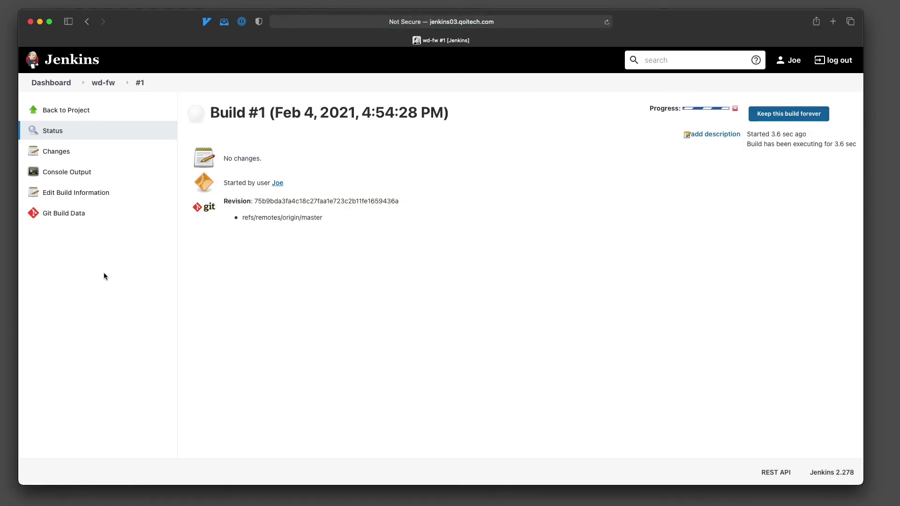
left_click(76, 174)
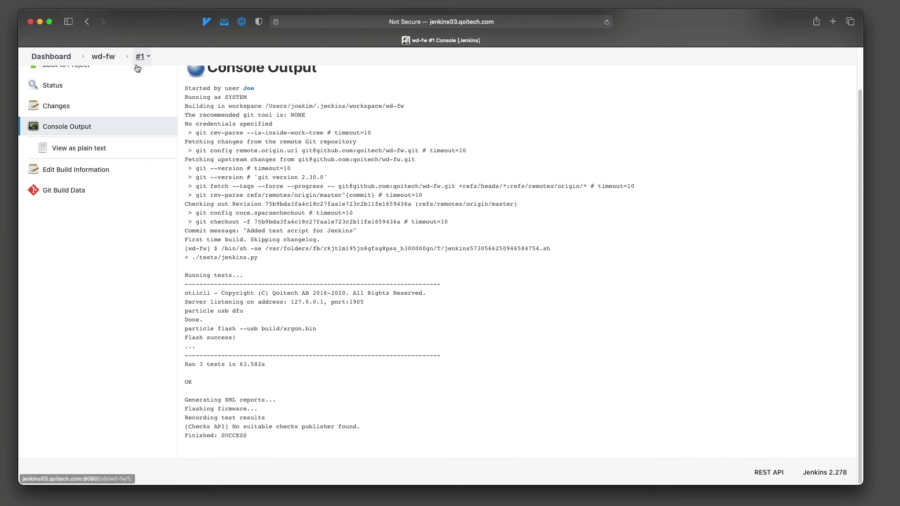
Step: Check the latest test results down to OtiiTests, then open src/welldepth.cpp in the terminal
left_click(103, 57)
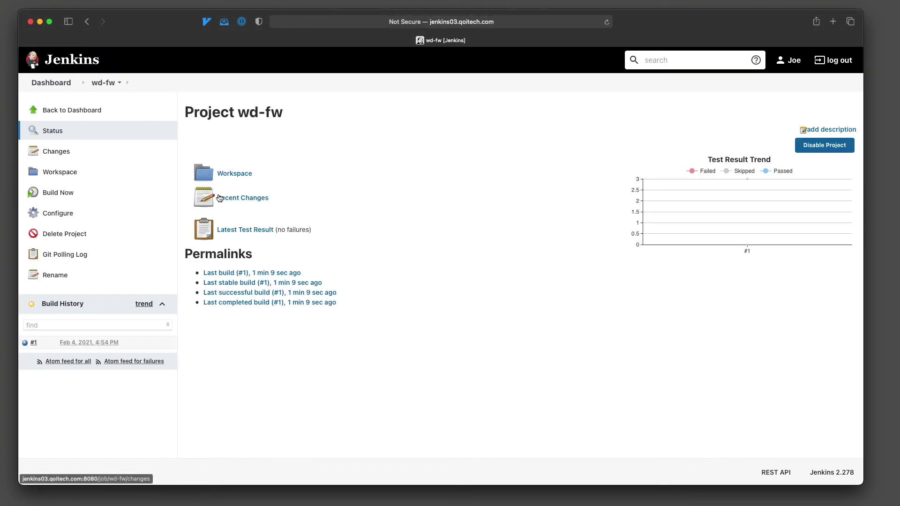
left_click(240, 230)
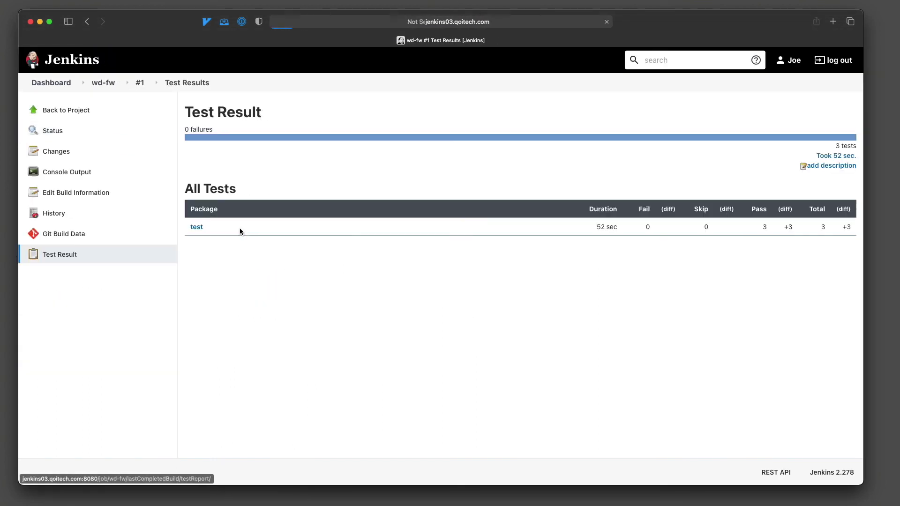
left_click(197, 227)
left_click(197, 226)
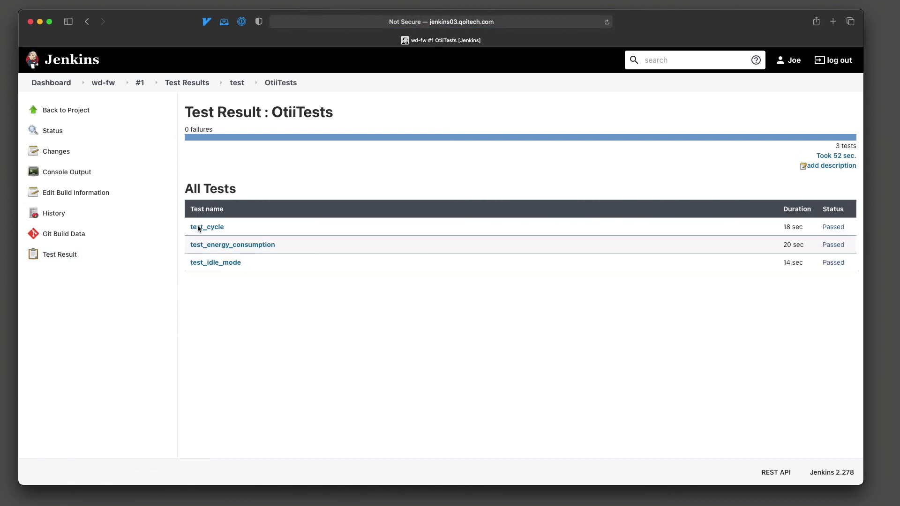
mouse_move(636, 3)
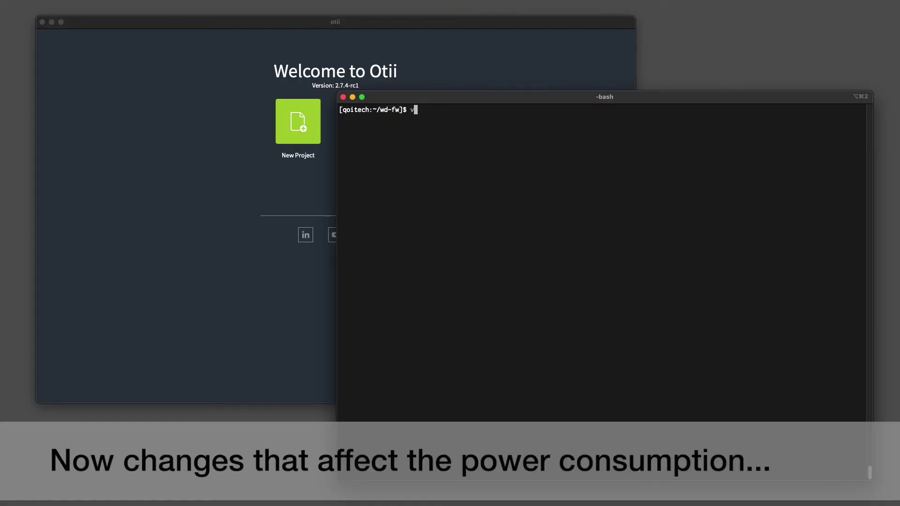
key("Return")
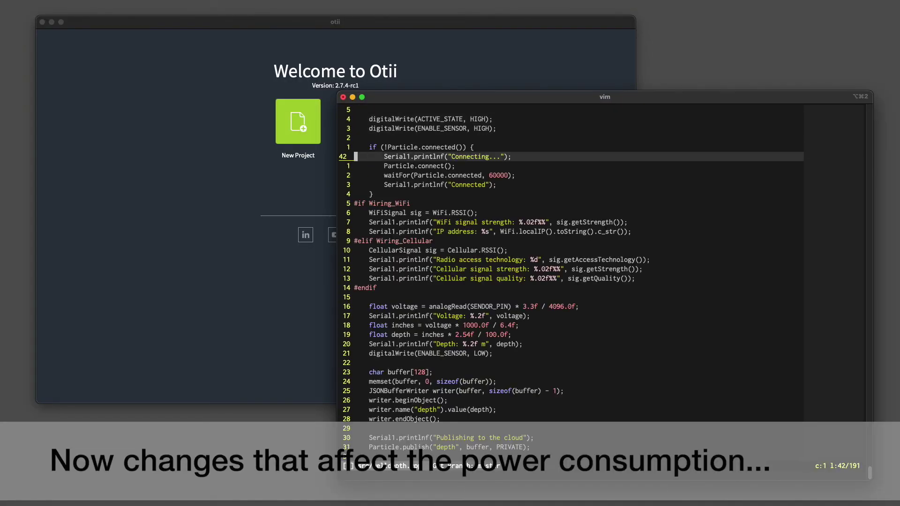
Step: Commit the firmware change as 'Improved readings from sensor' and git push it
type("/;")
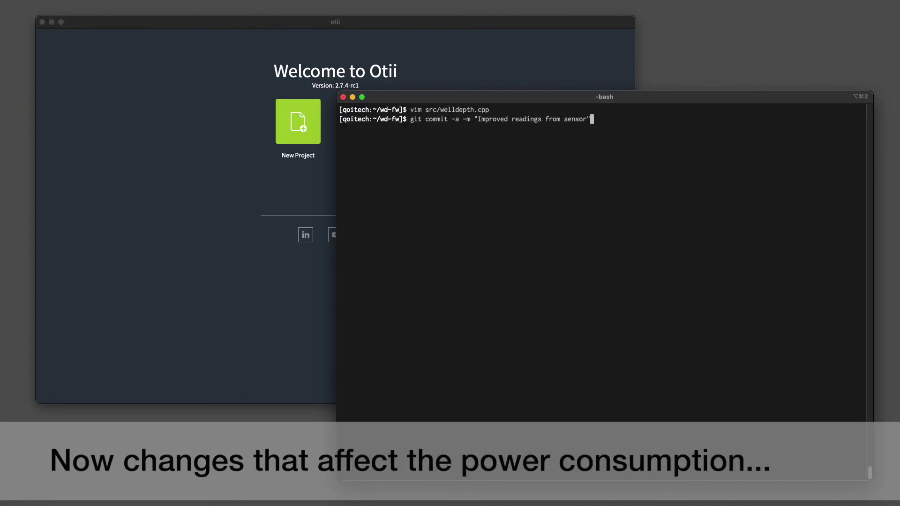
key("Return")
type("git push")
key("Return")
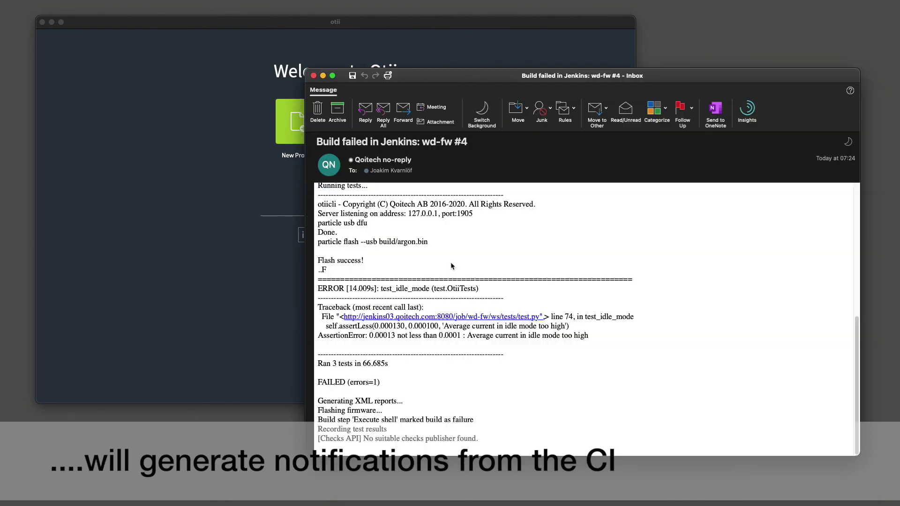